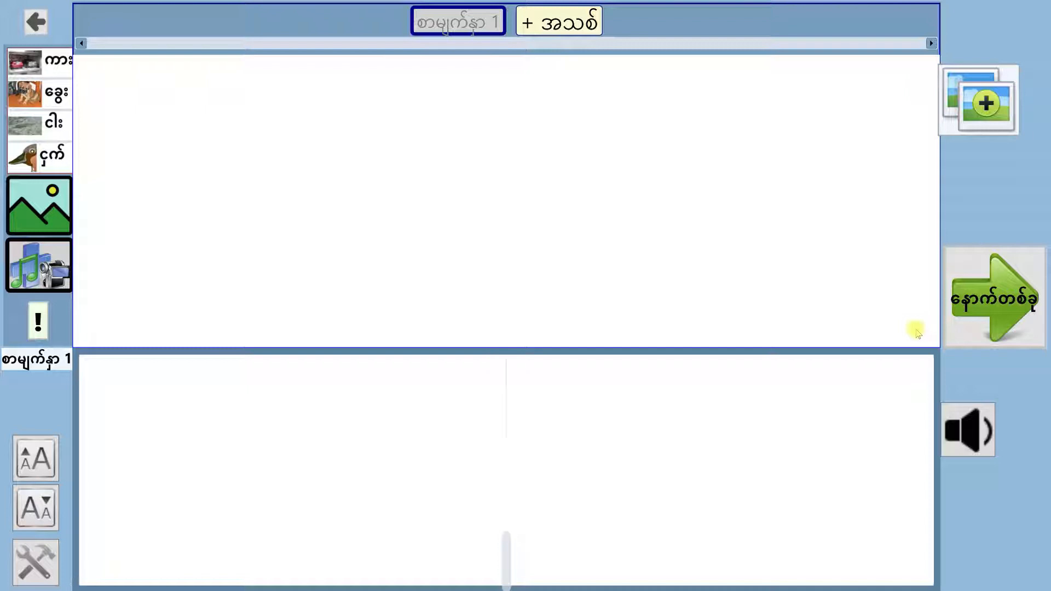
Write the text "ပုရွက်ဆိတ် နှင့် နှံကောင်" on page 1, completing the first word from its suggestion
type("ု")
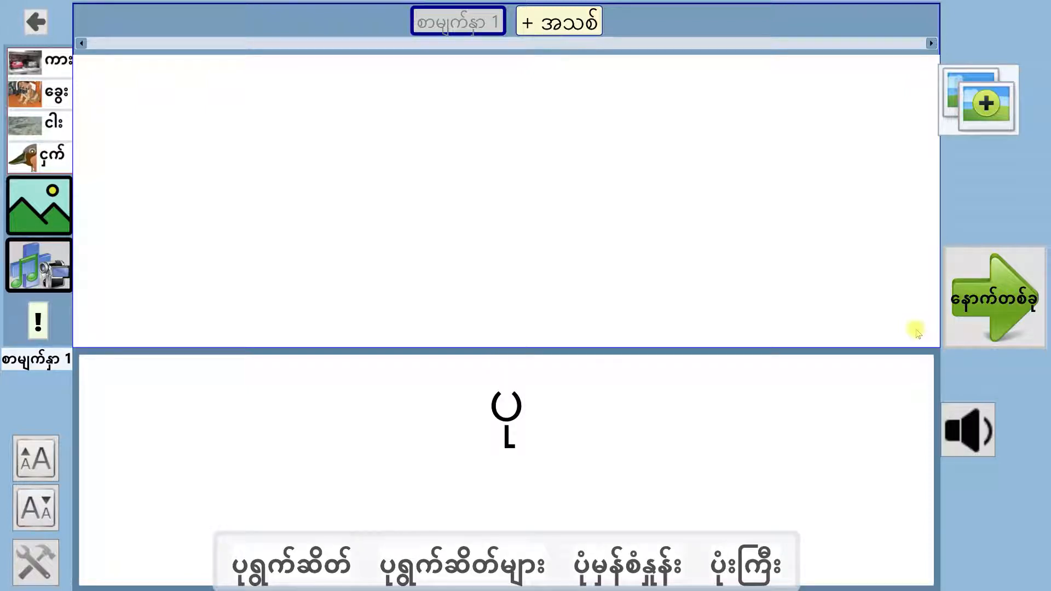
type("ရှ")
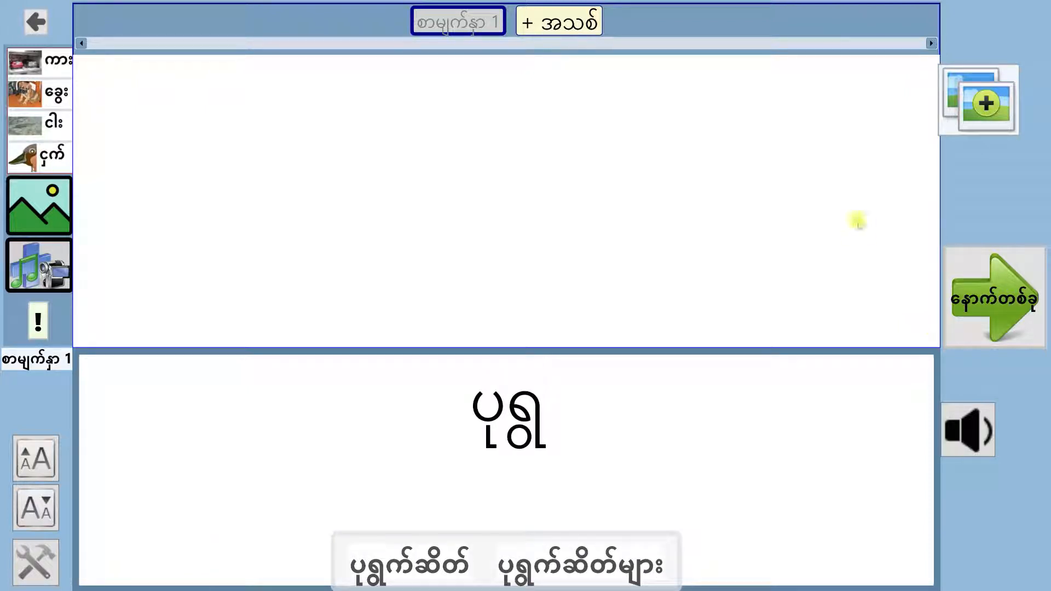
left_click(422, 559)
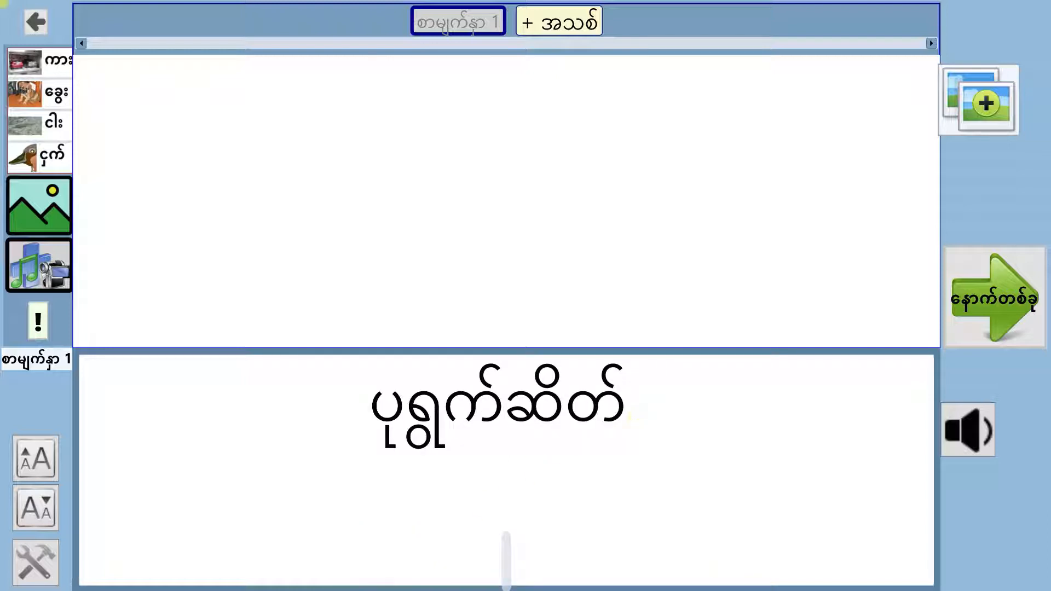
type("နှင့်")
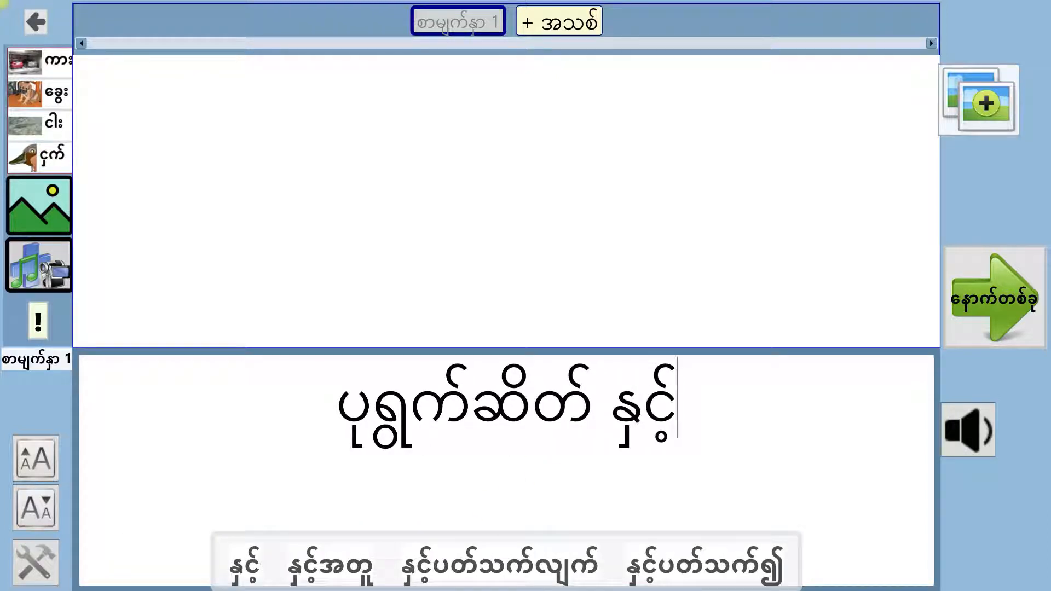
type(" မ")
key("BackSpace")
type("နှြ")
key("BackSpace")
type("ံကောင်")
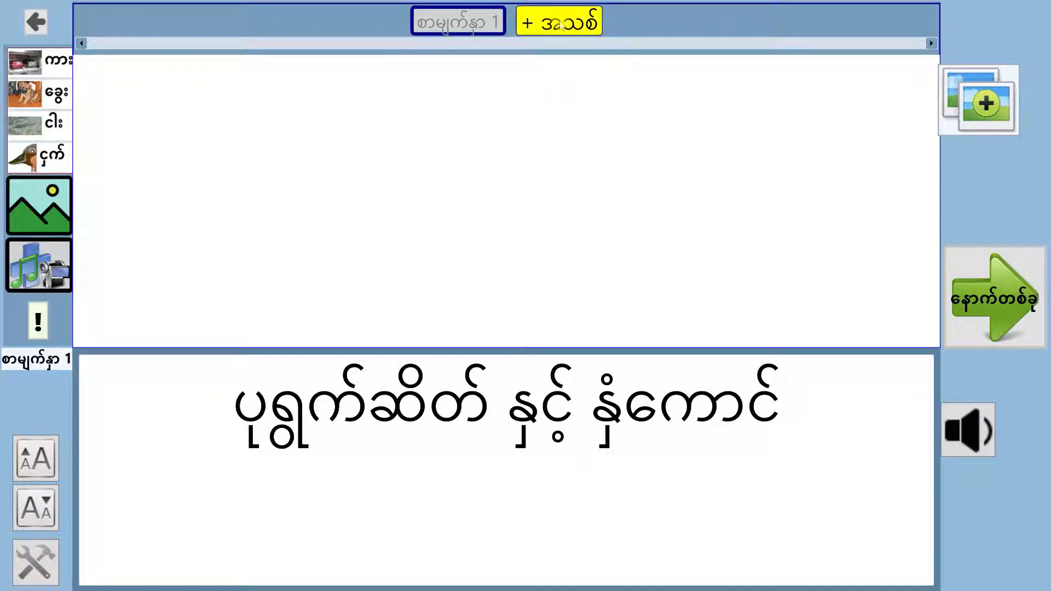
Add a new page and agree to add the unknown word နှံကောင် to the database as နာမ်
left_click(562, 26)
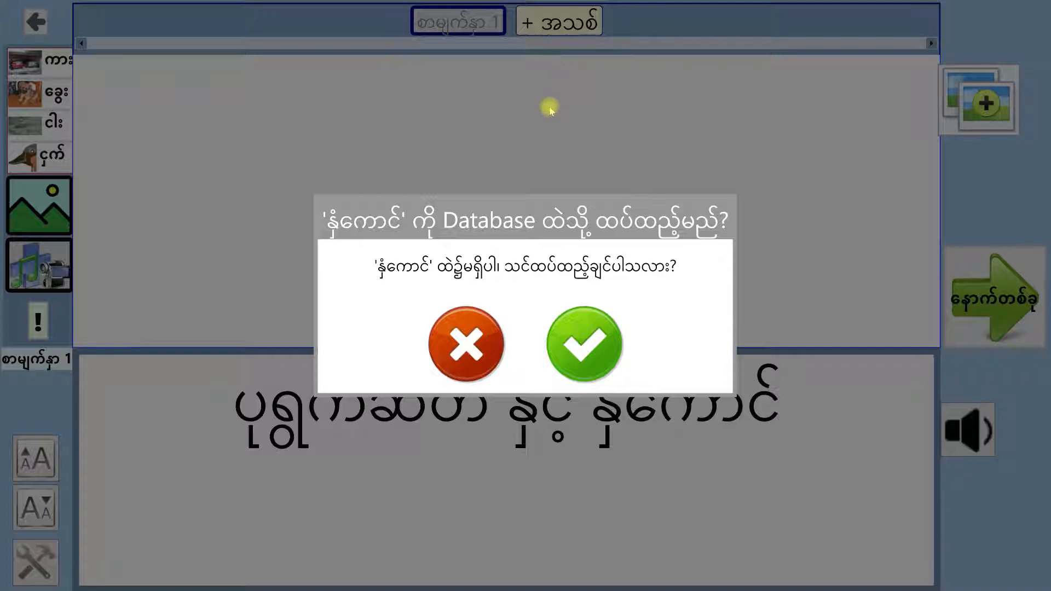
left_click(580, 334)
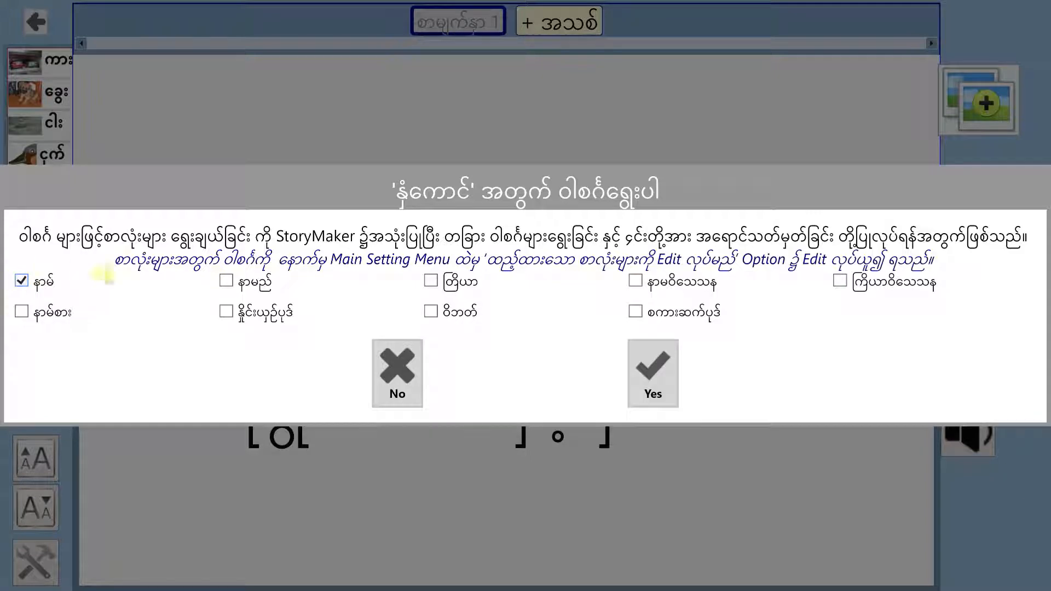
left_click(657, 374)
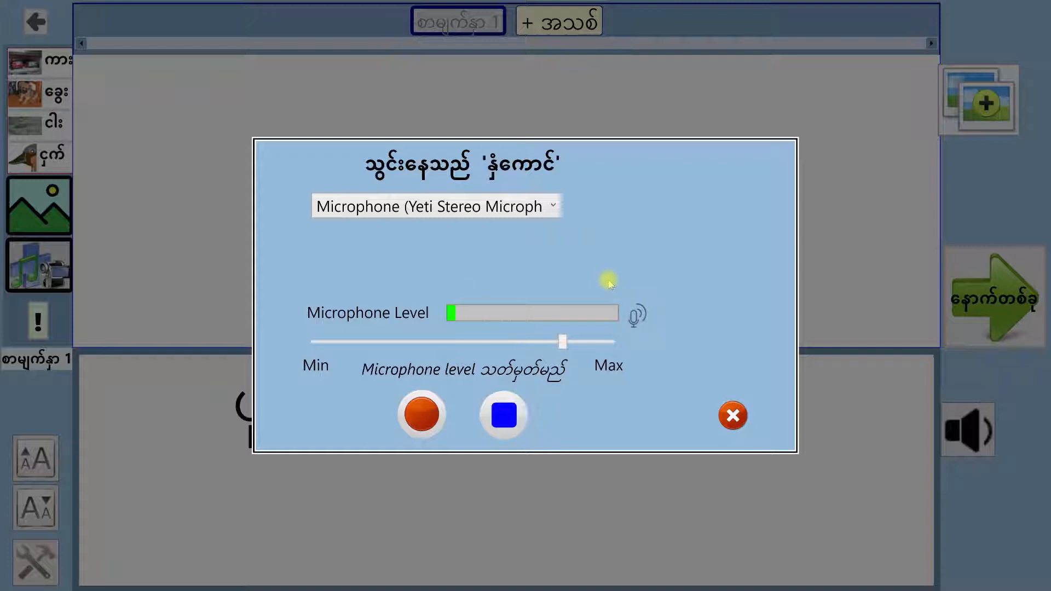
Raise the microphone level slightly and record the pronunciation of နှံကောင်, replacing the first take with a second one
mouse_move(564, 343)
left_mouse_down()
mouse_move(601, 342)
mouse_move(539, 344)
mouse_move(610, 342)
mouse_move(581, 351)
left_mouse_up()
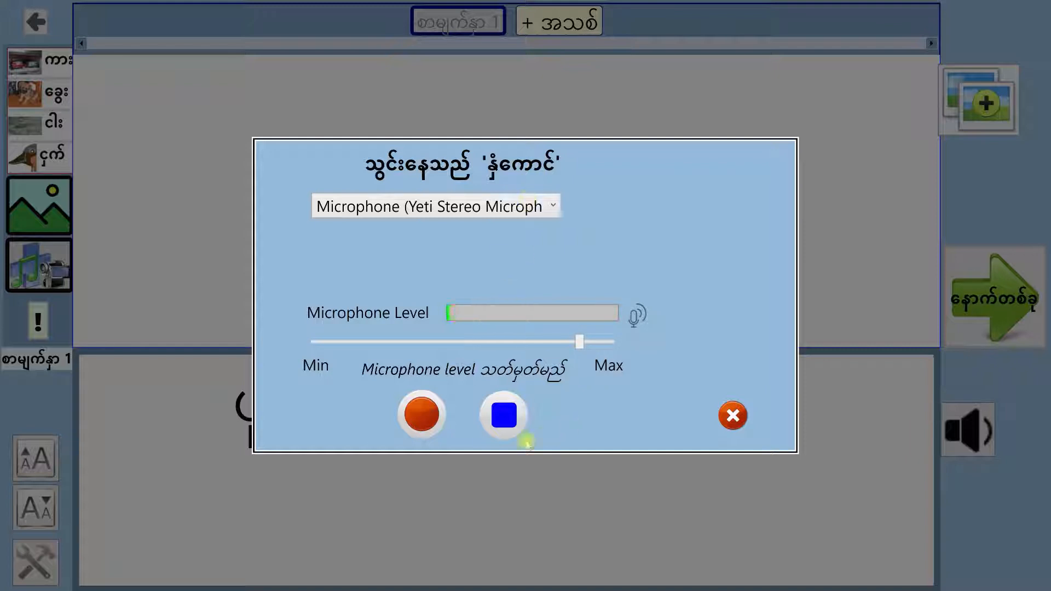
left_click(422, 414)
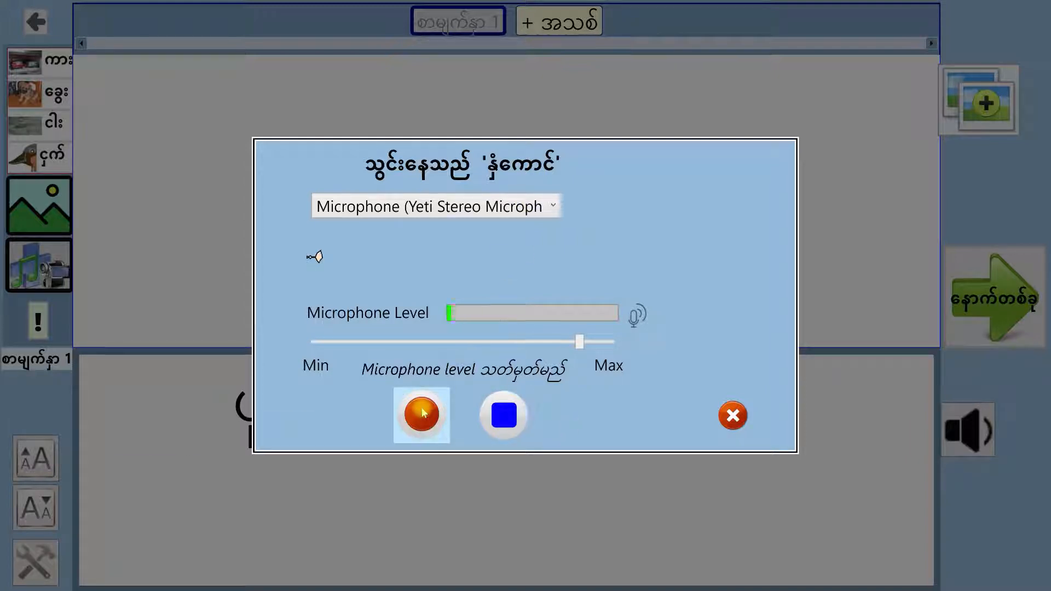
left_click(491, 423)
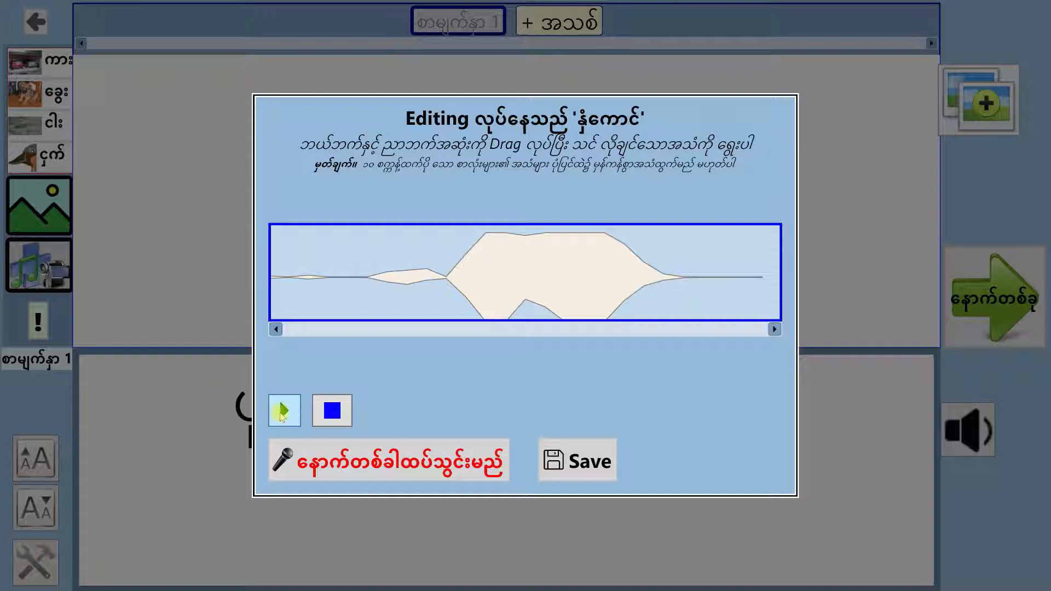
left_click(424, 467)
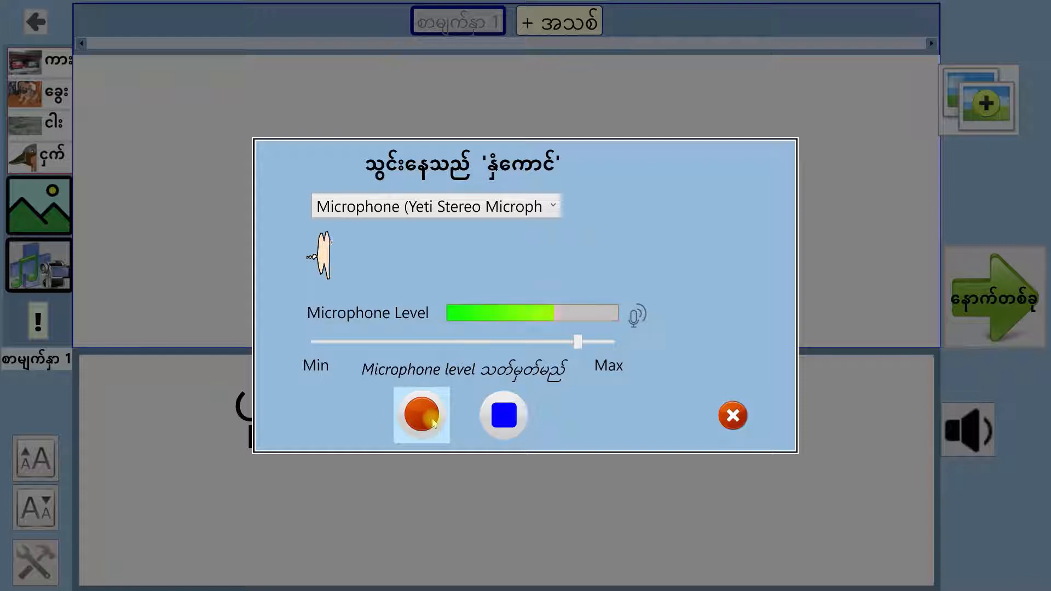
left_click(513, 417)
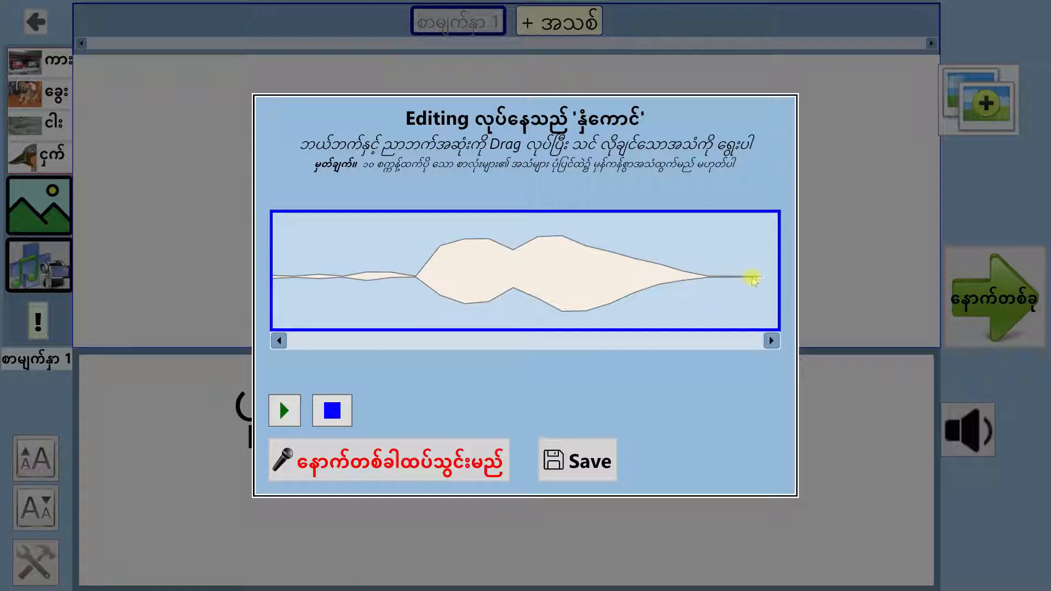
Trim the quiet start and end off the နှံကောင် recording, play the selection and save it
left_click_drag(776, 279, 709, 288)
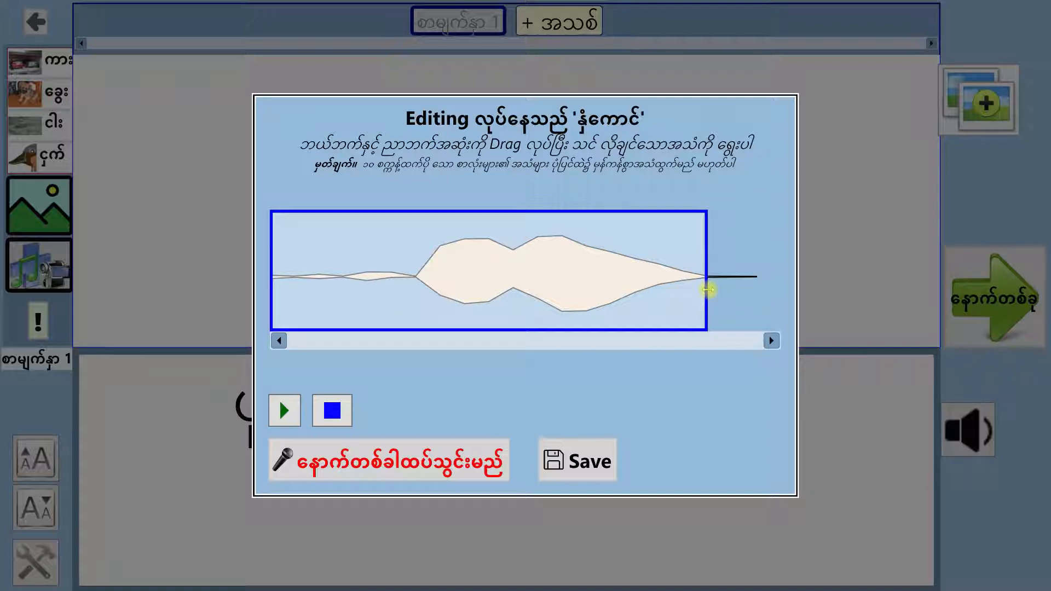
left_click_drag(275, 300, 412, 301)
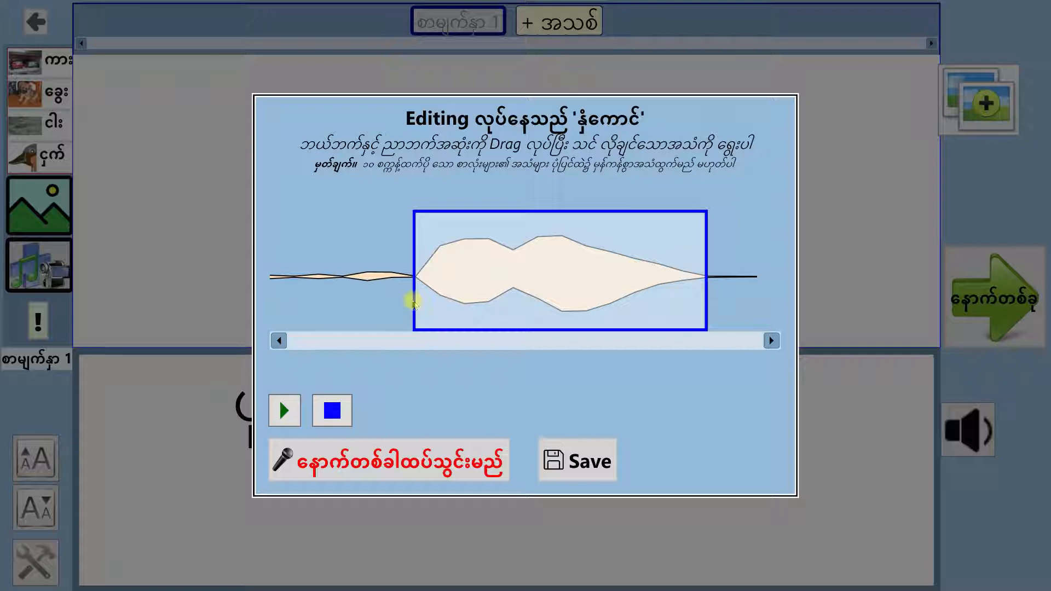
left_click(295, 415)
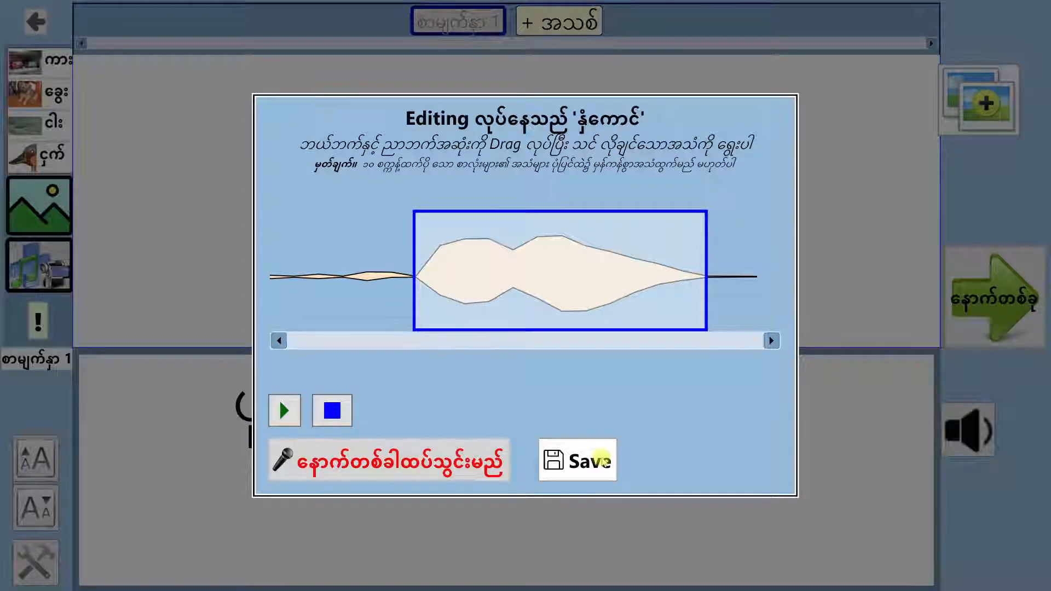
left_click(602, 459)
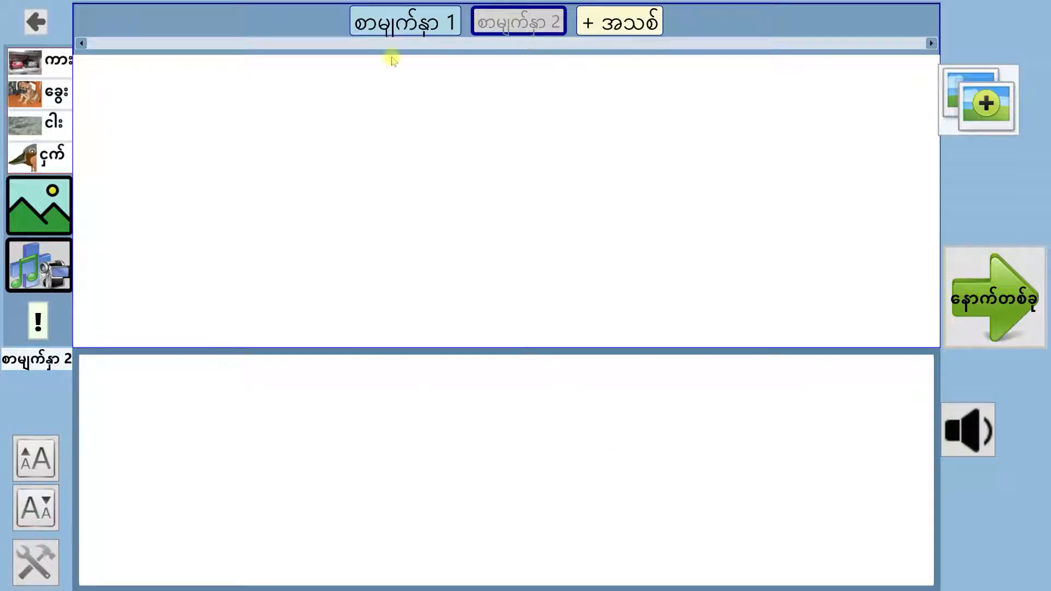
mouse_move(379, 18)
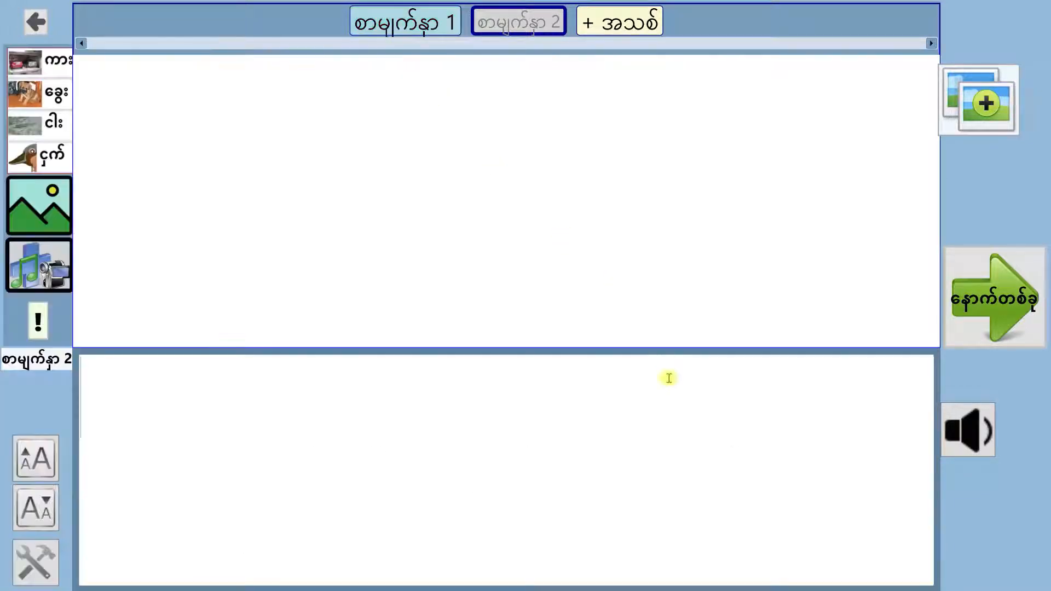
type("ဖ")
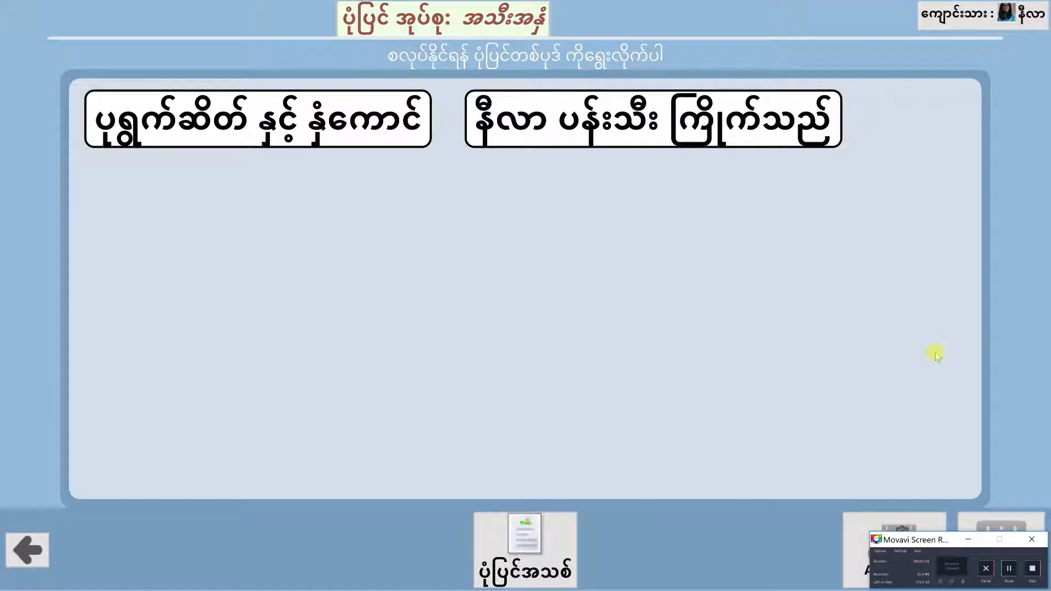
Minimize the screen recorder and open the tool for editing added words from the data section of the main-page settings
left_click(965, 541)
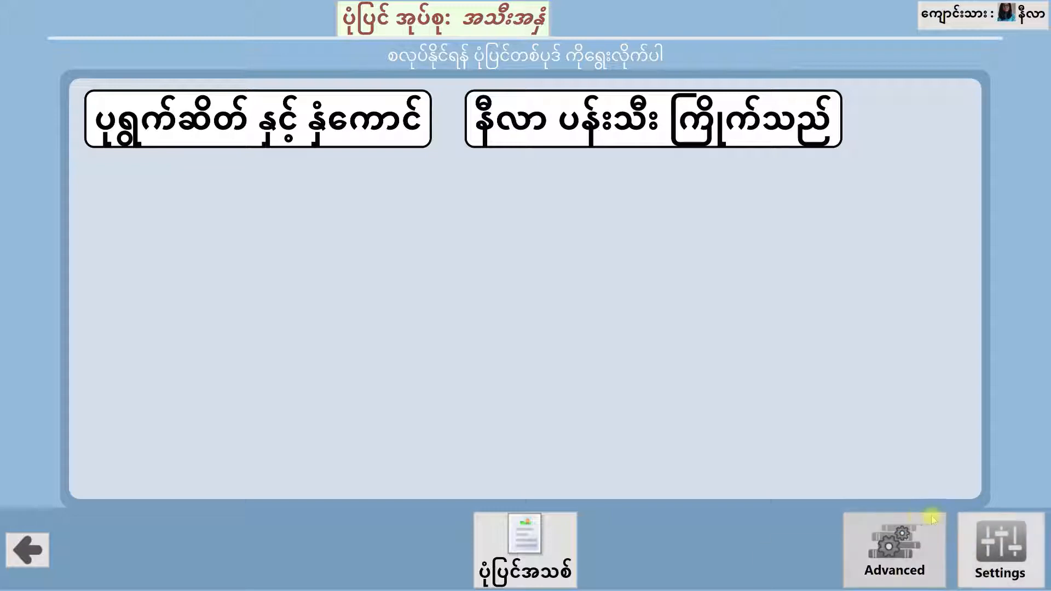
left_click(1012, 540)
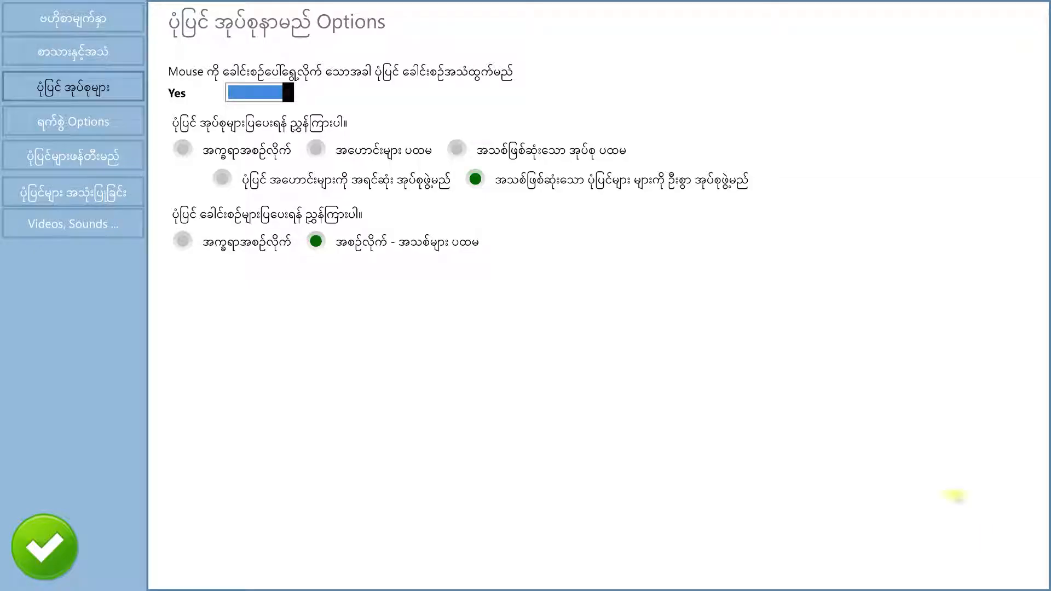
left_click(57, 16)
scroll(746, 136, "down", 8)
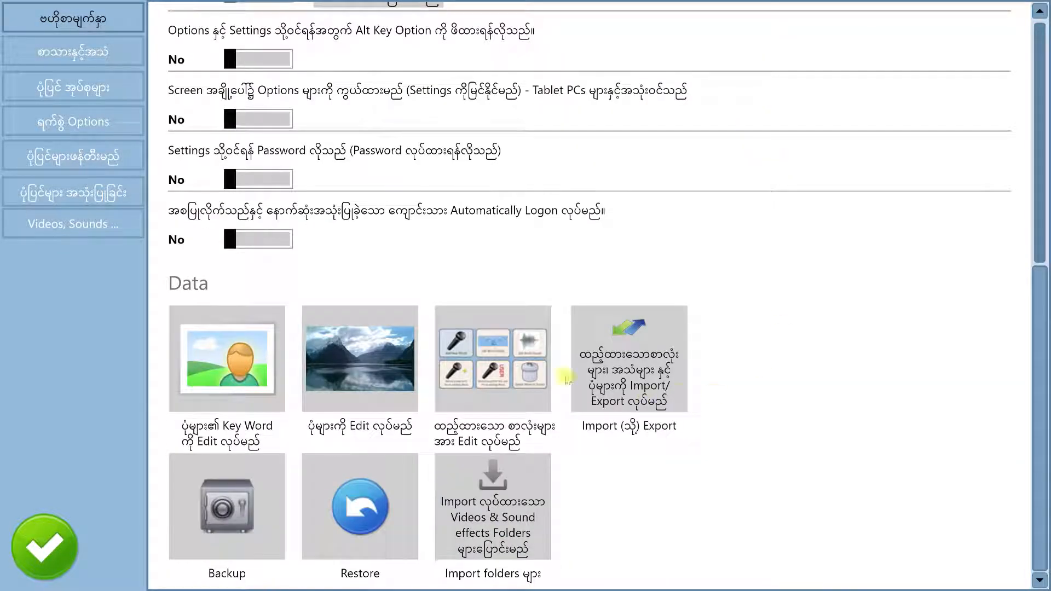
left_click(485, 359)
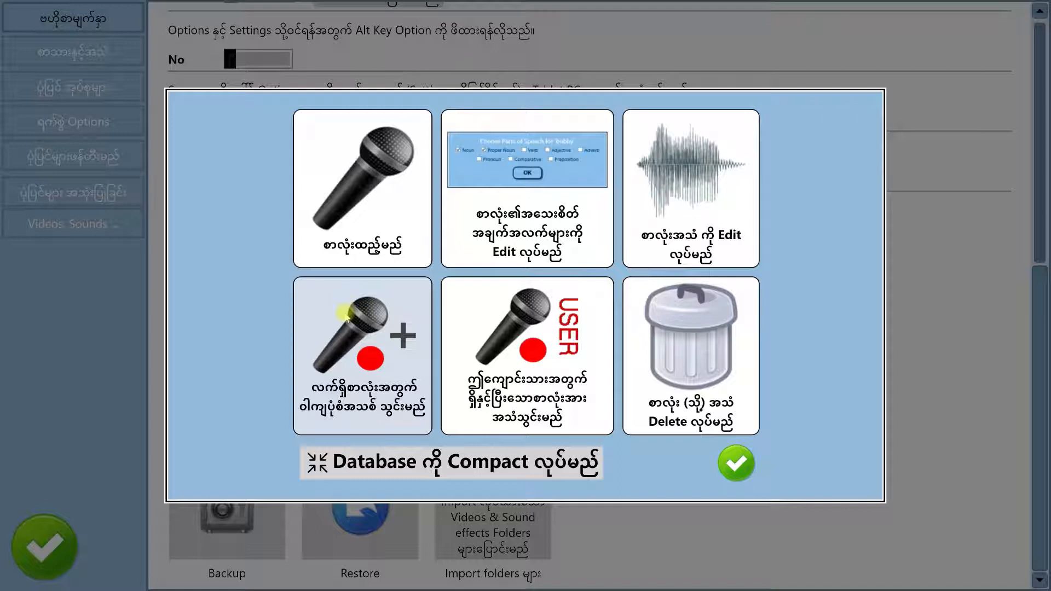
Choose to record a new sentence form for an existing word and enter မင်္ဂလာပါ as the word
left_click(377, 316)
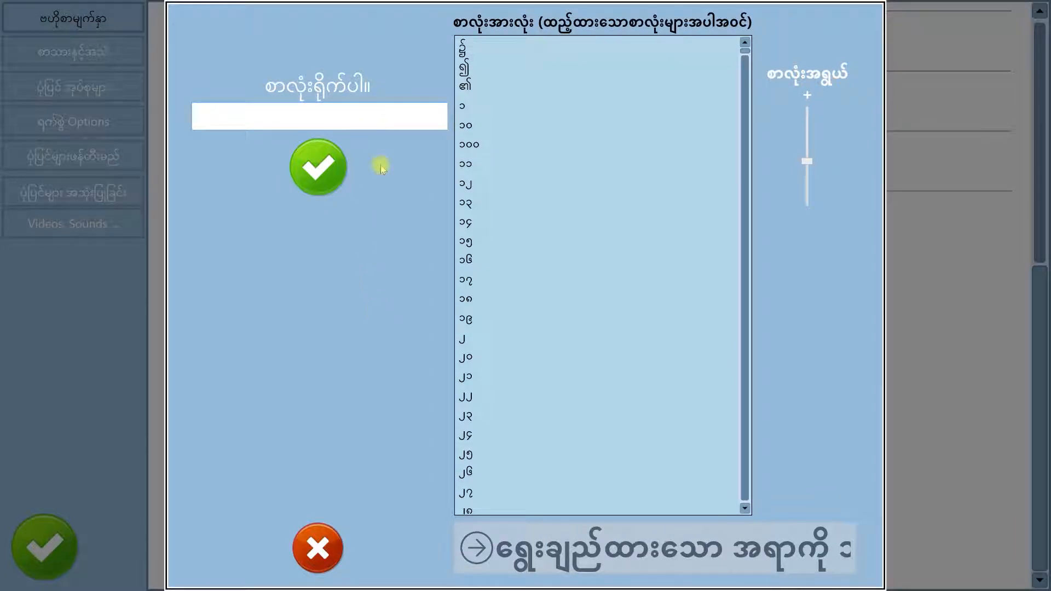
type("မပ")
key("BackSpace")
type("င်္")
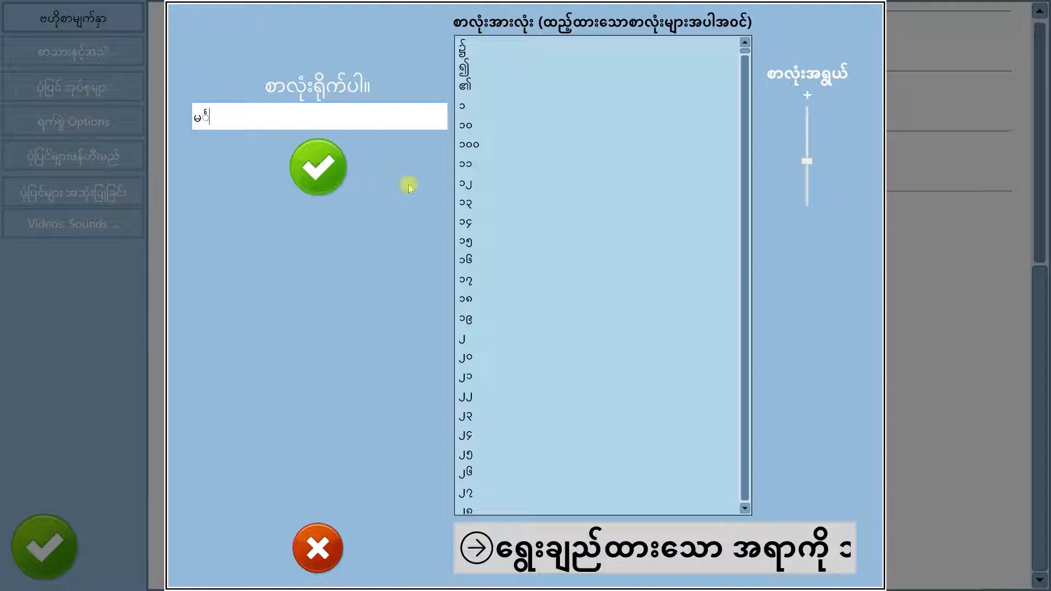
type("ဂလာပ်")
left_click(328, 173)
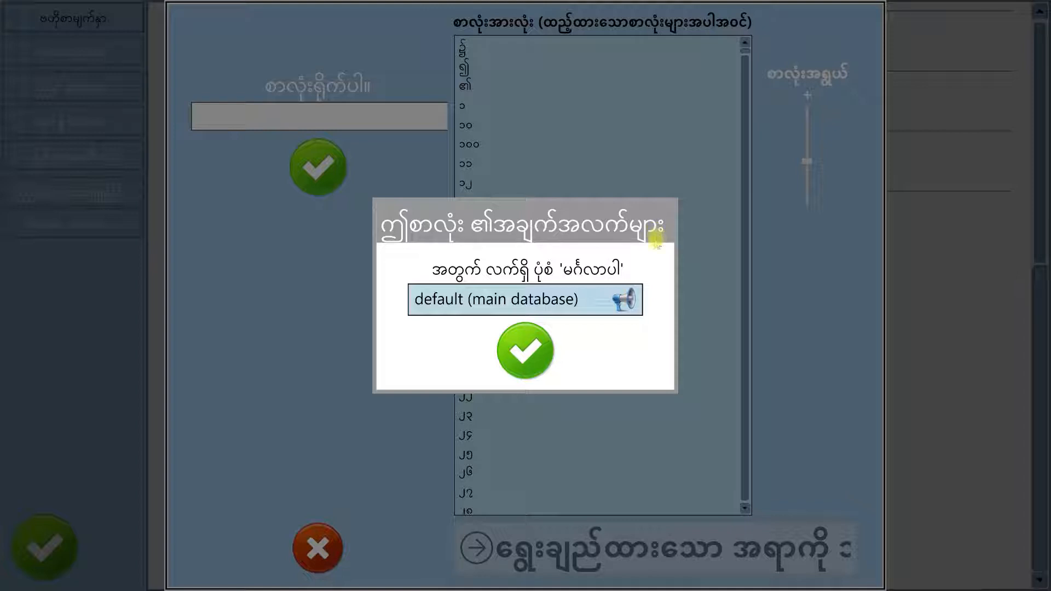
Play the default sound of မင်္ဂလာပါ and choose အာမေဍိတ် as the form for its new recording
left_click(617, 305)
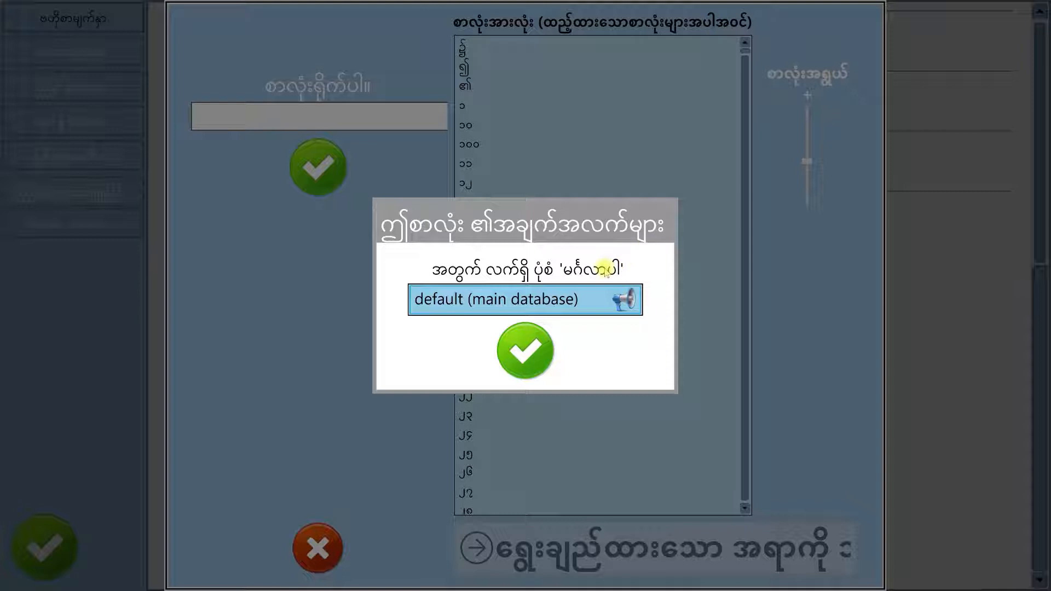
left_click(524, 349)
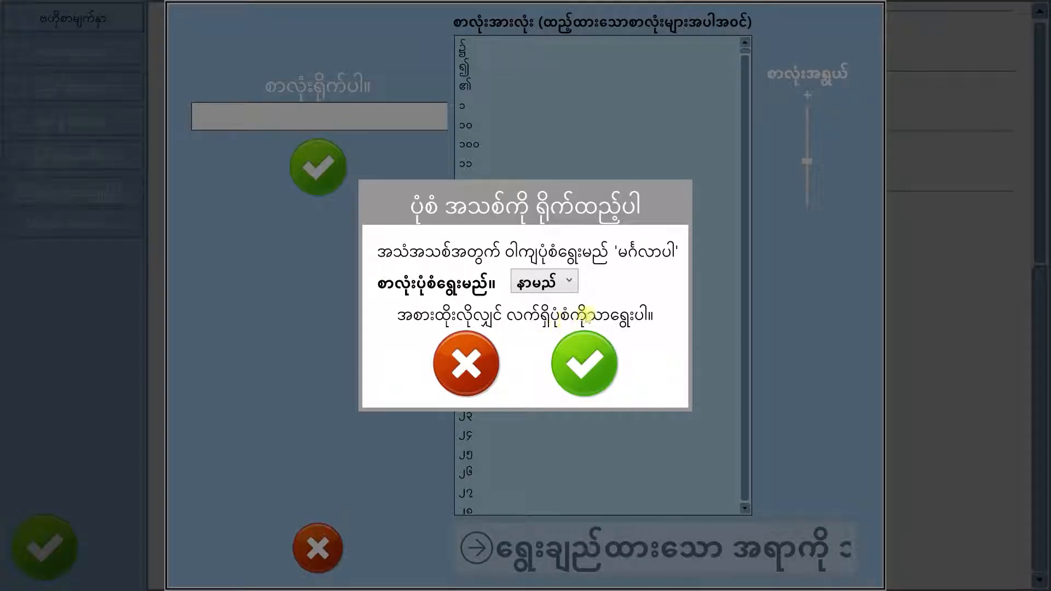
left_click(570, 281)
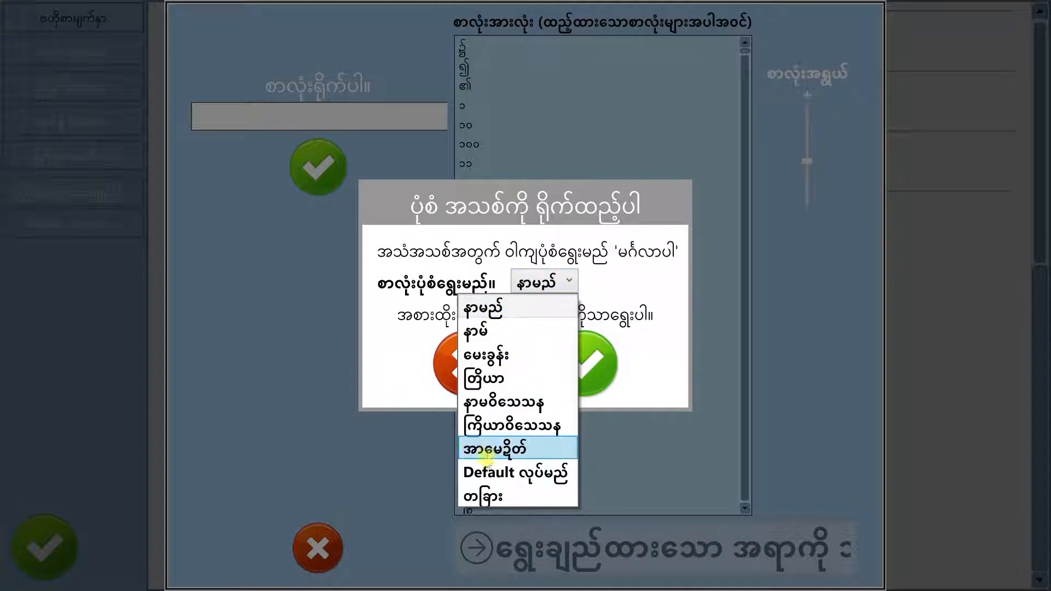
left_click(505, 446)
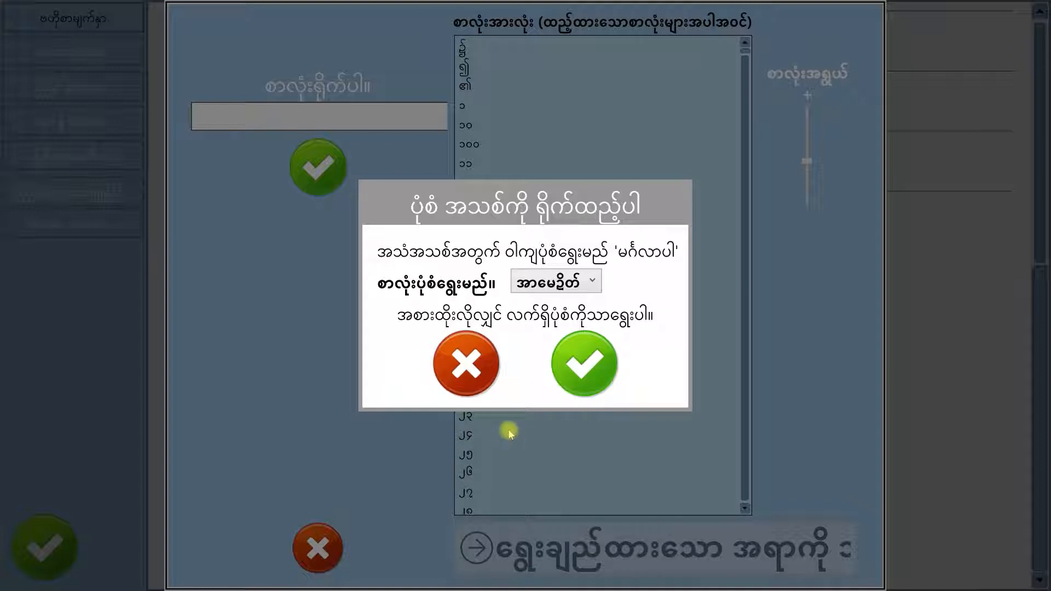
left_click(593, 359)
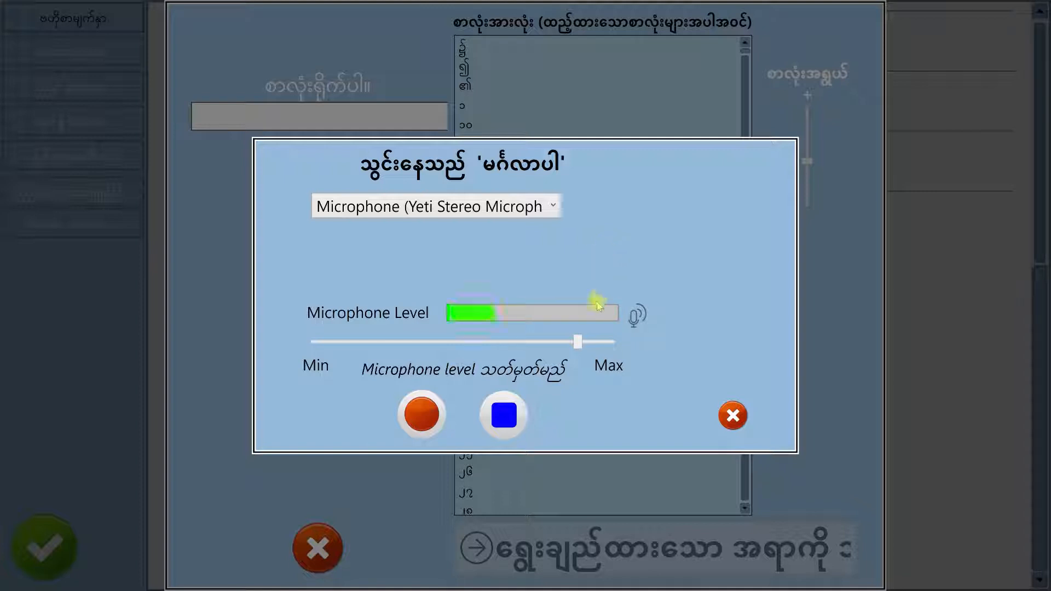
Record မင်္ဂလာပါ for the new form, replacing the first take with a second one
left_click(421, 414)
left_click(504, 415)
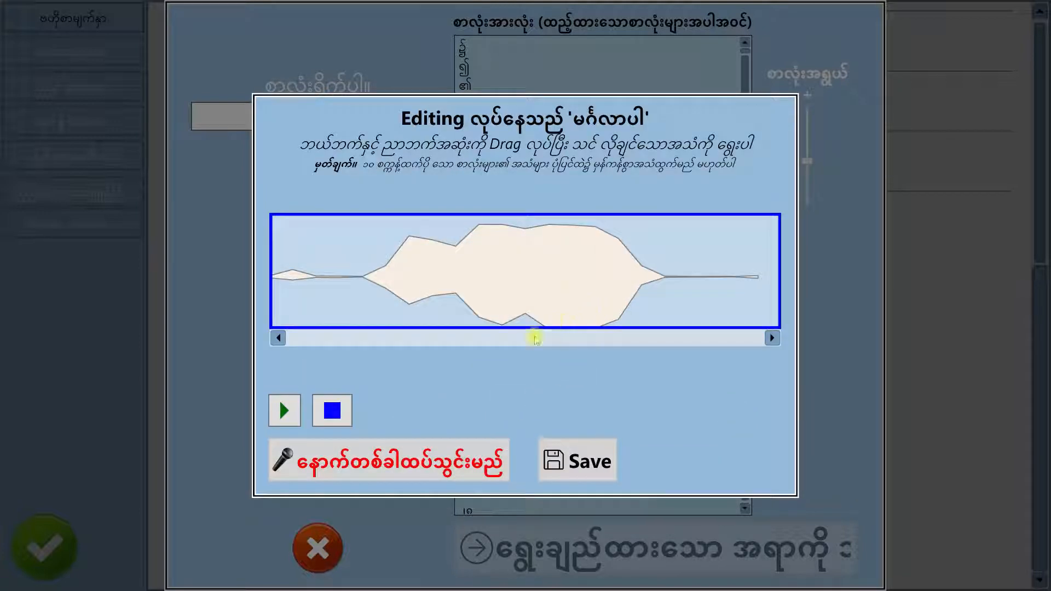
left_click(426, 461)
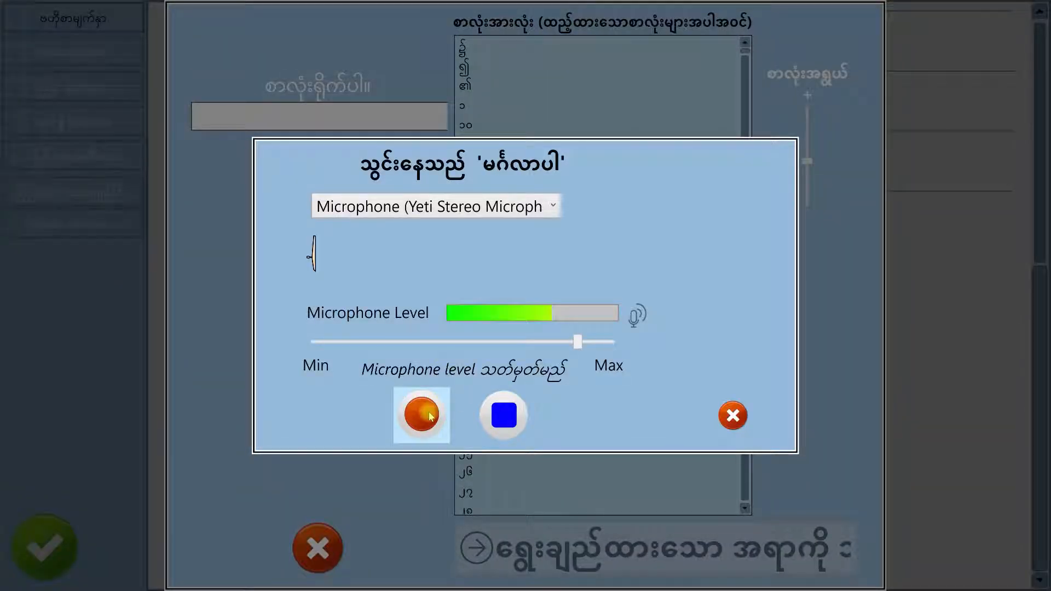
left_click(502, 416)
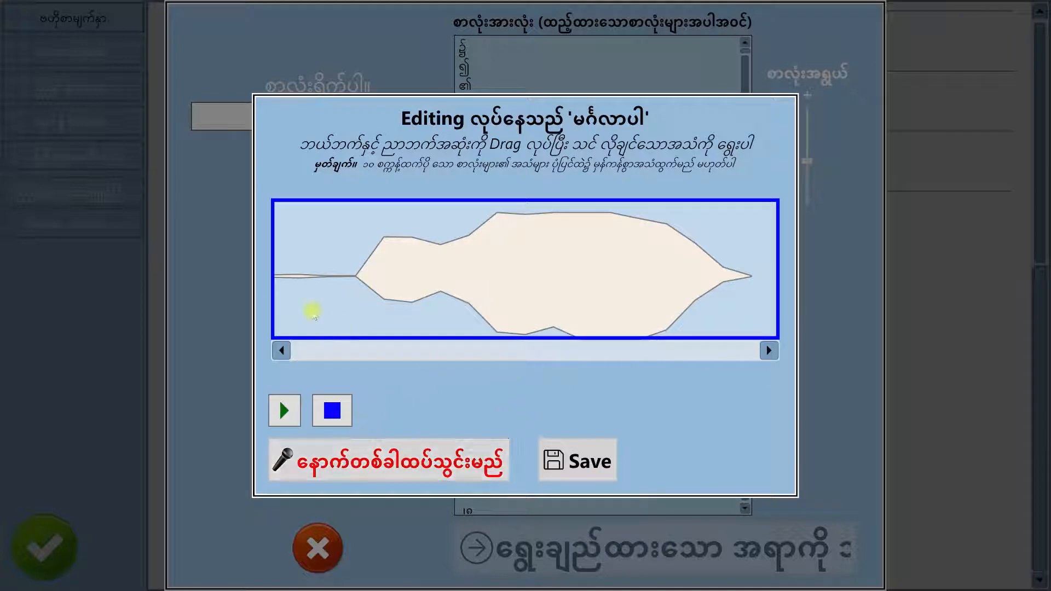
Trim the silence before and after the word in the မင်္ဂလာပါ recording, save it, and dismiss the microphone level message
left_click_drag(274, 302, 350, 305)
left_click_drag(778, 287, 751, 294)
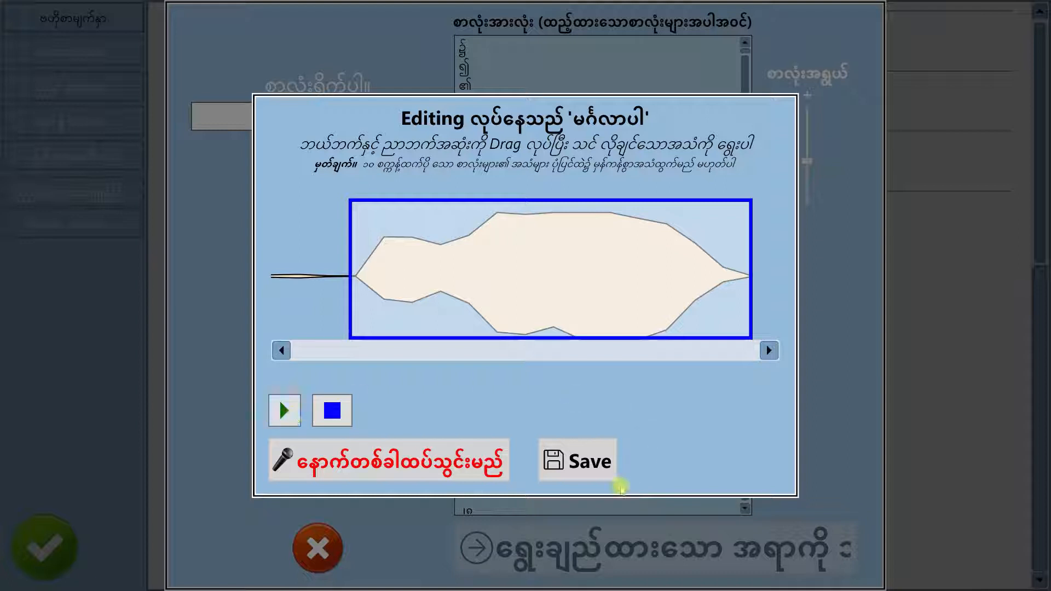
left_click(605, 466)
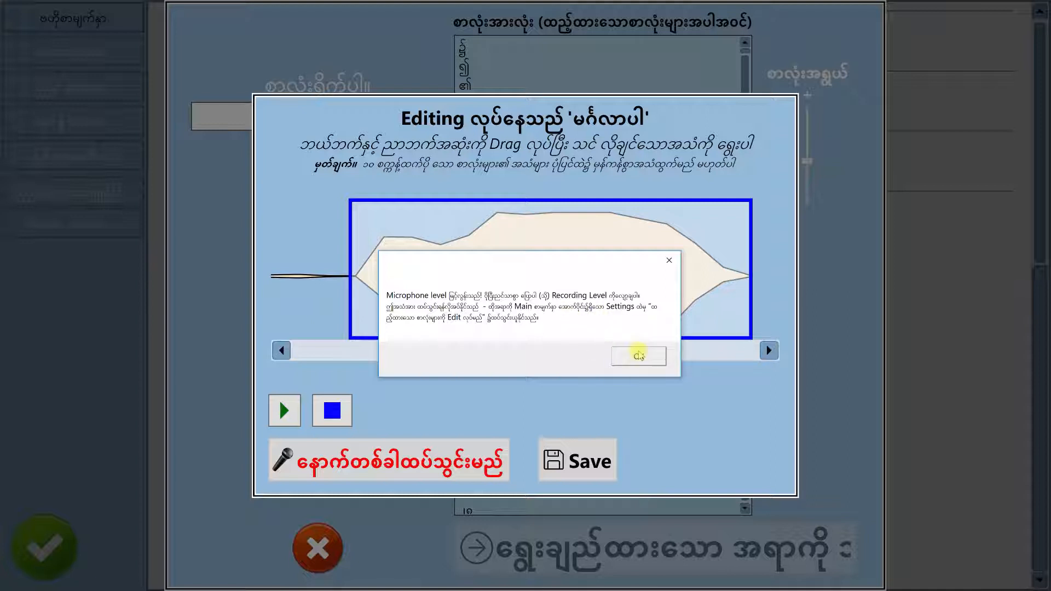
left_click(639, 356)
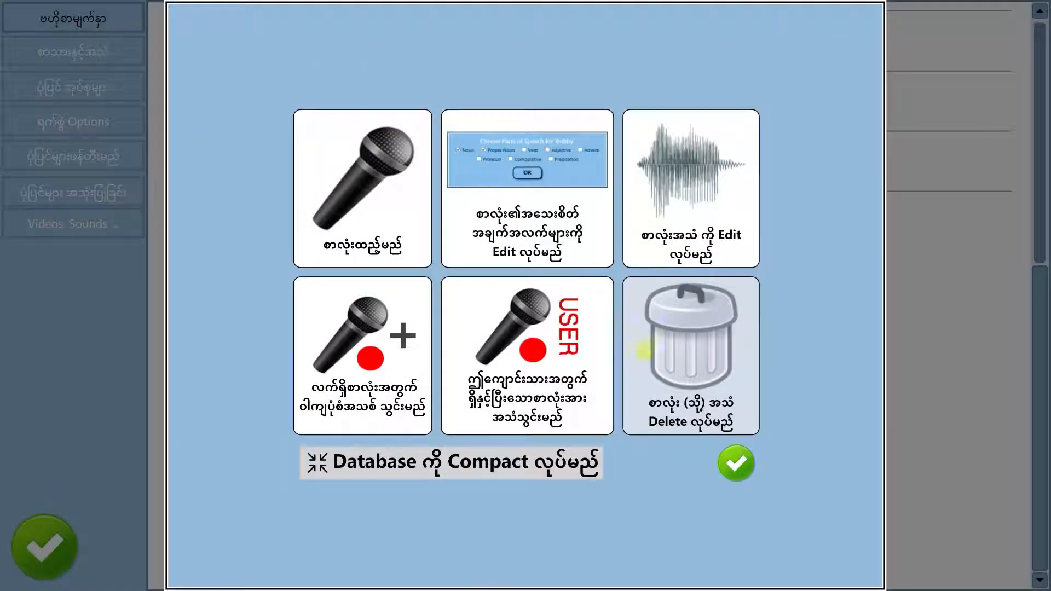
Leave the word tools and settings, and open page 2 of the story ပုရွက်ဆိတ် နှင့် နှံကောင် for editing
left_click(736, 465)
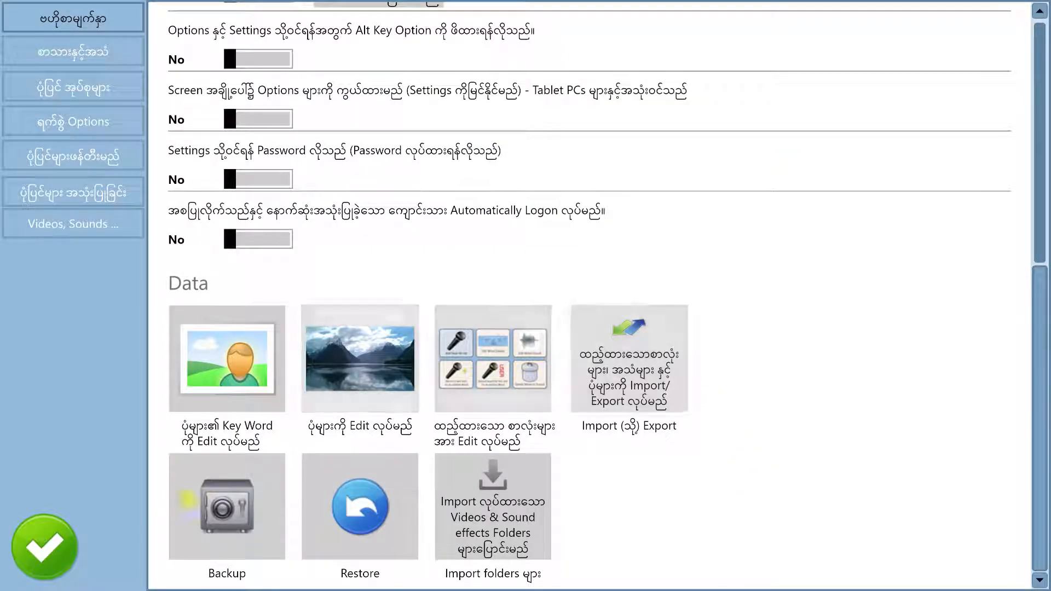
left_click(54, 554)
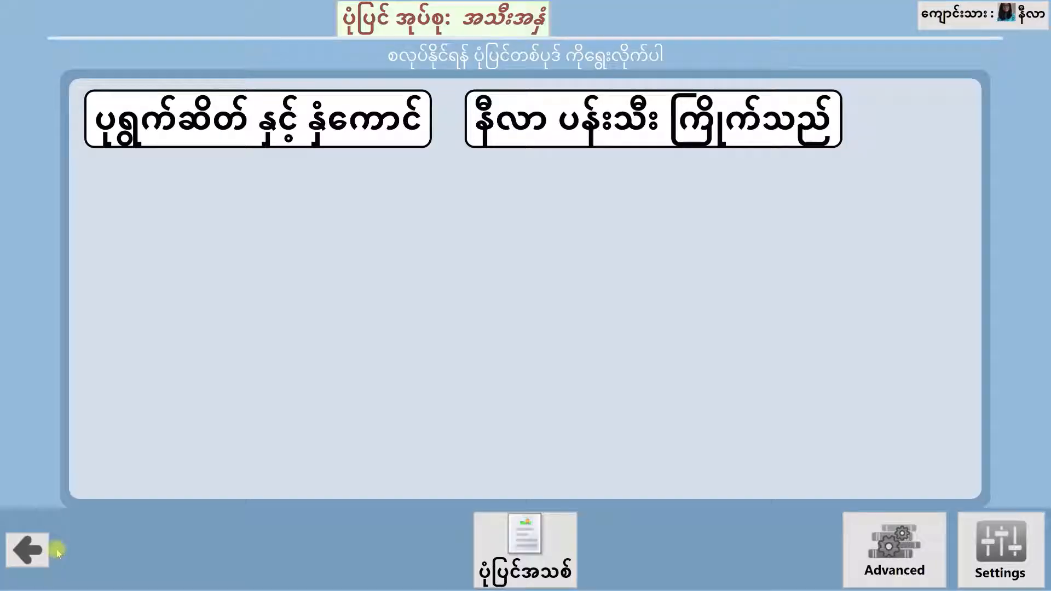
left_click(362, 109)
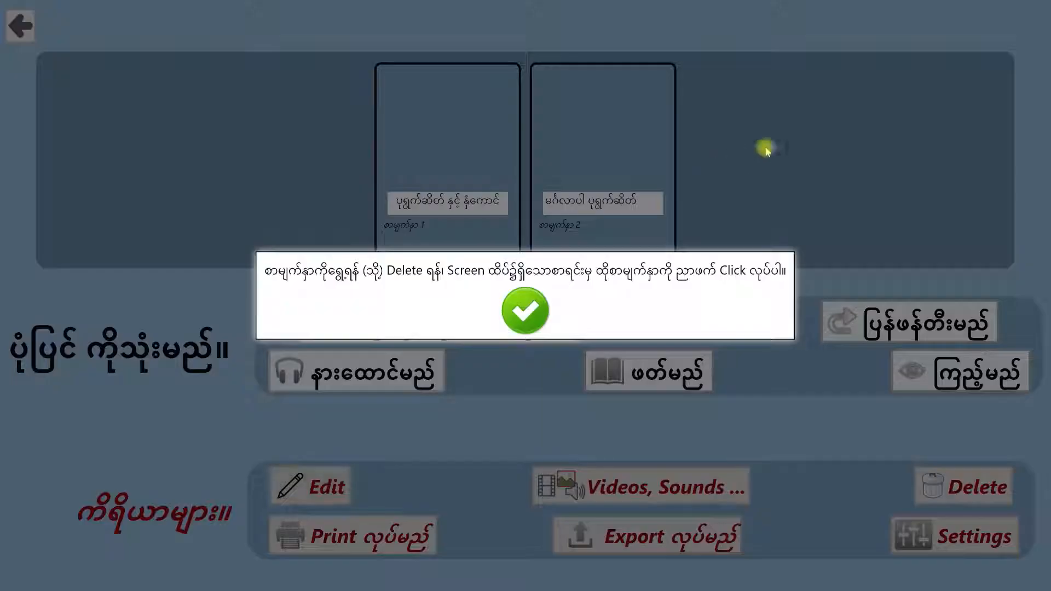
left_click(525, 310)
left_click(596, 214)
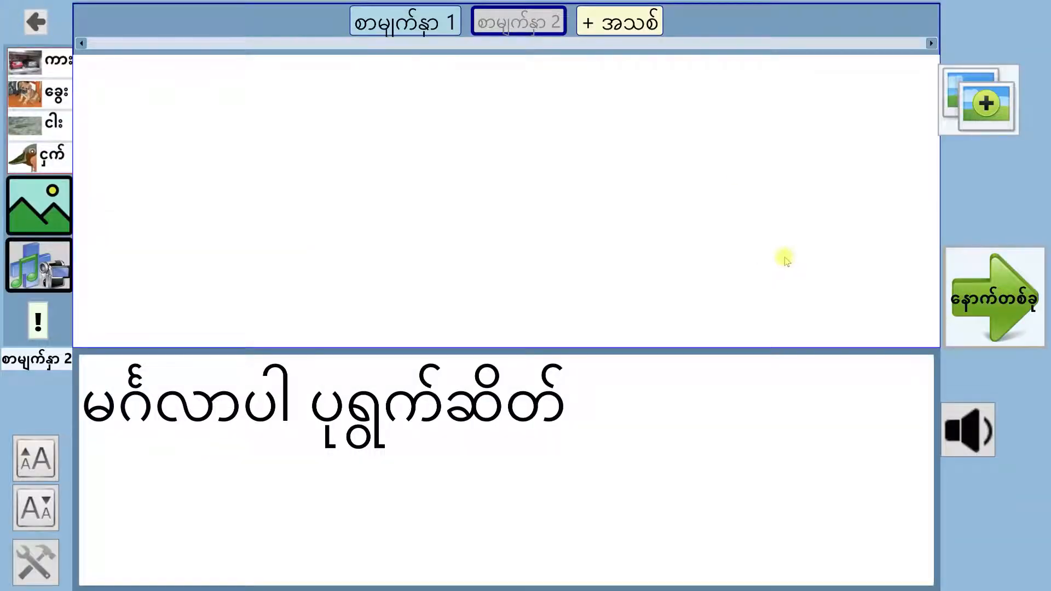
Add a new page after page 2, choosing the အာမေဍိတ် sound for မင်္ဂလာပါ in page 2's sentence
left_click(625, 22)
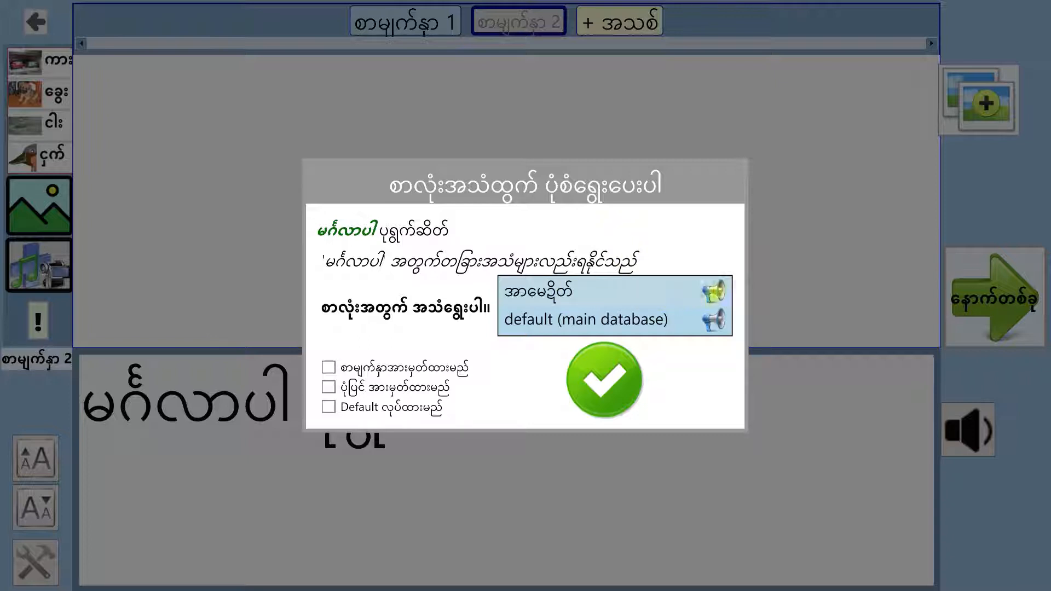
left_click(704, 295)
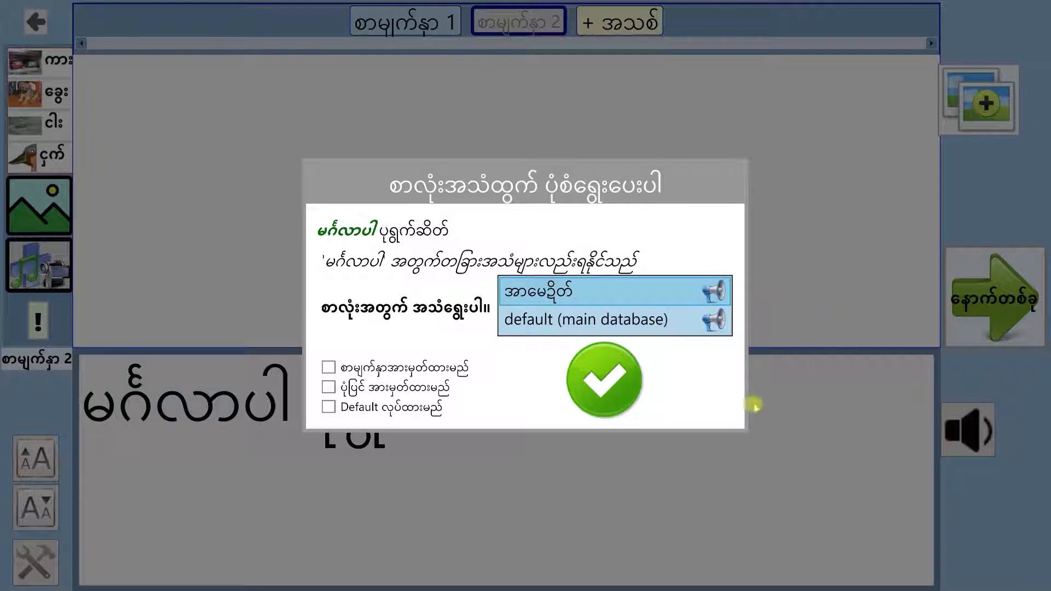
left_click(629, 390)
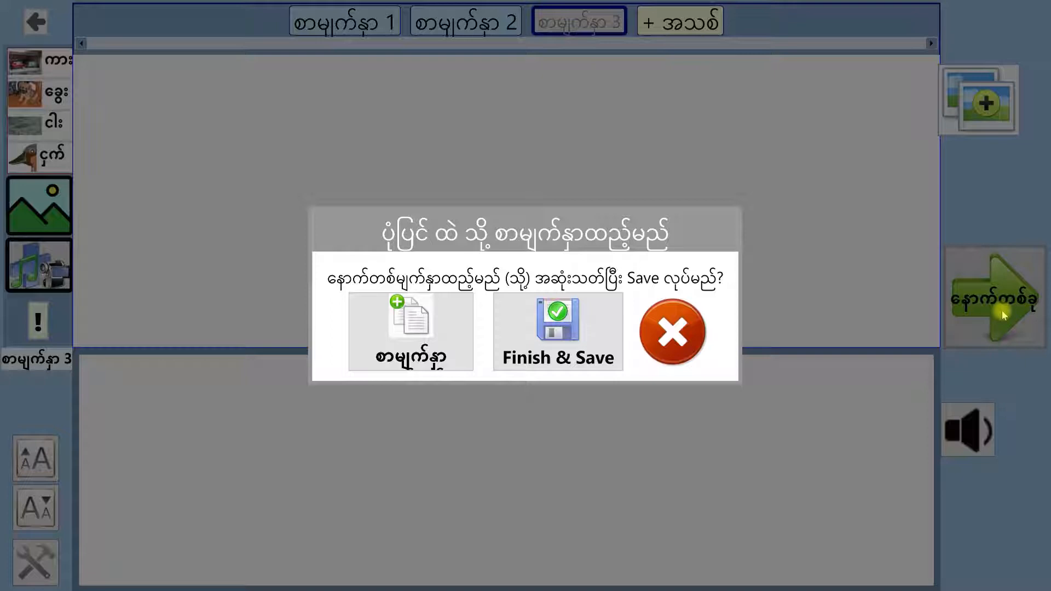
Finish and save the story without filling the new page, and reopen ပုရွက်ဆိတ် နှင့် နှံကောင် from the story list
left_click(1004, 314)
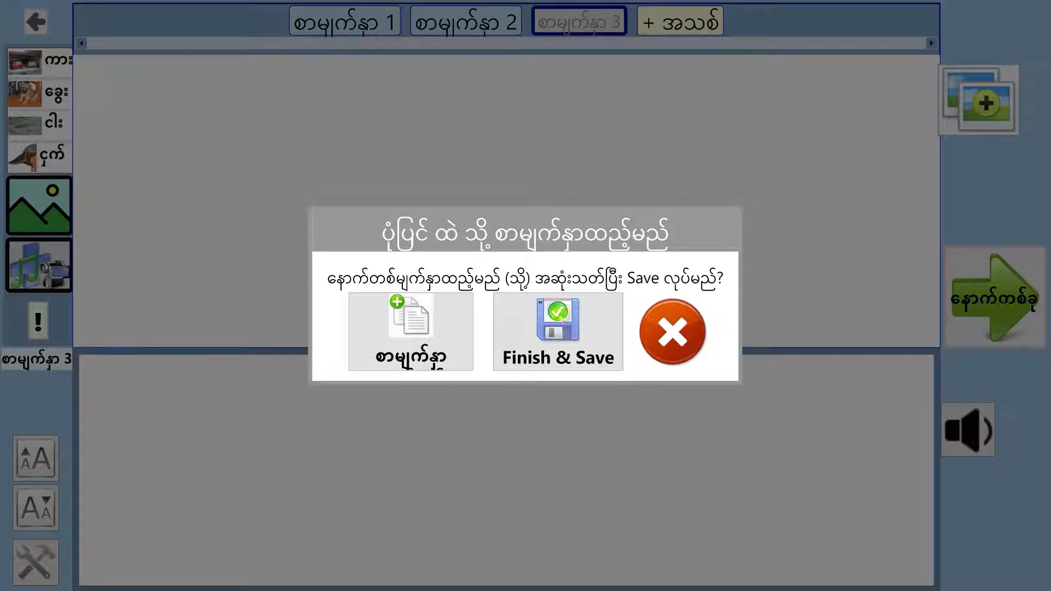
left_click(553, 327)
left_click(553, 327)
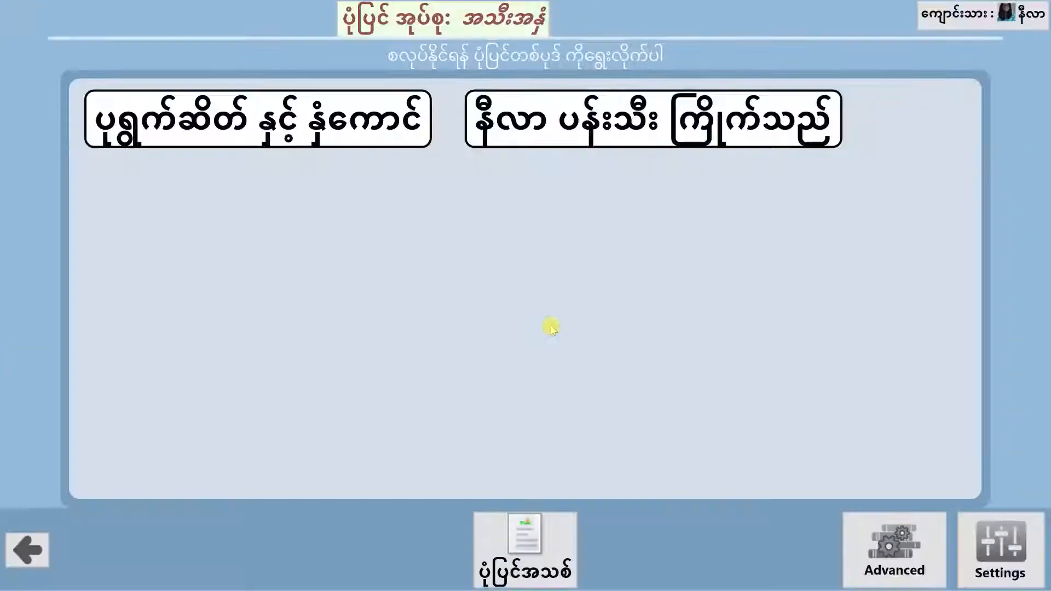
left_click(283, 128)
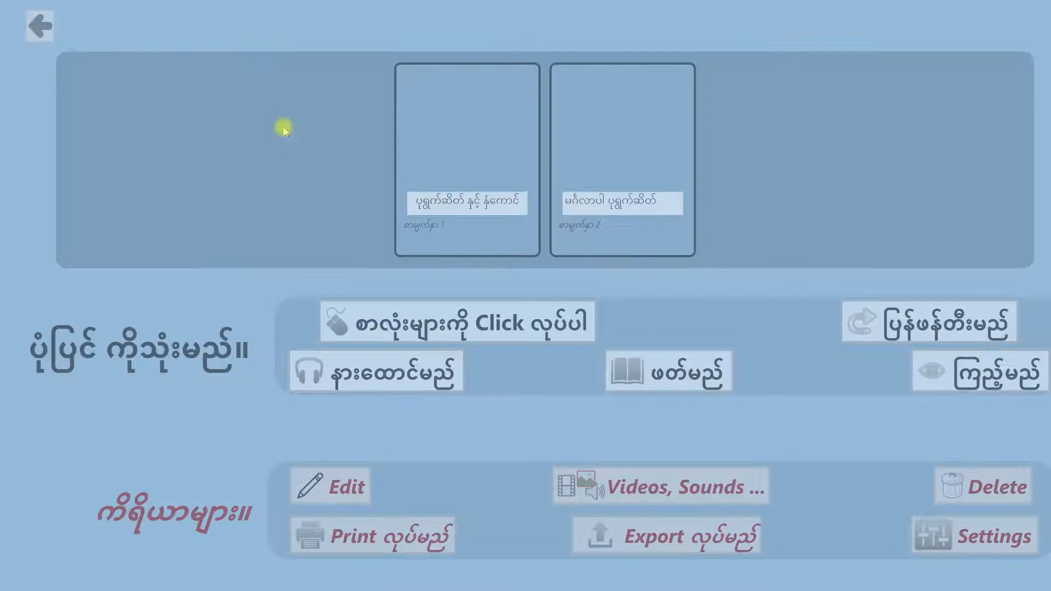